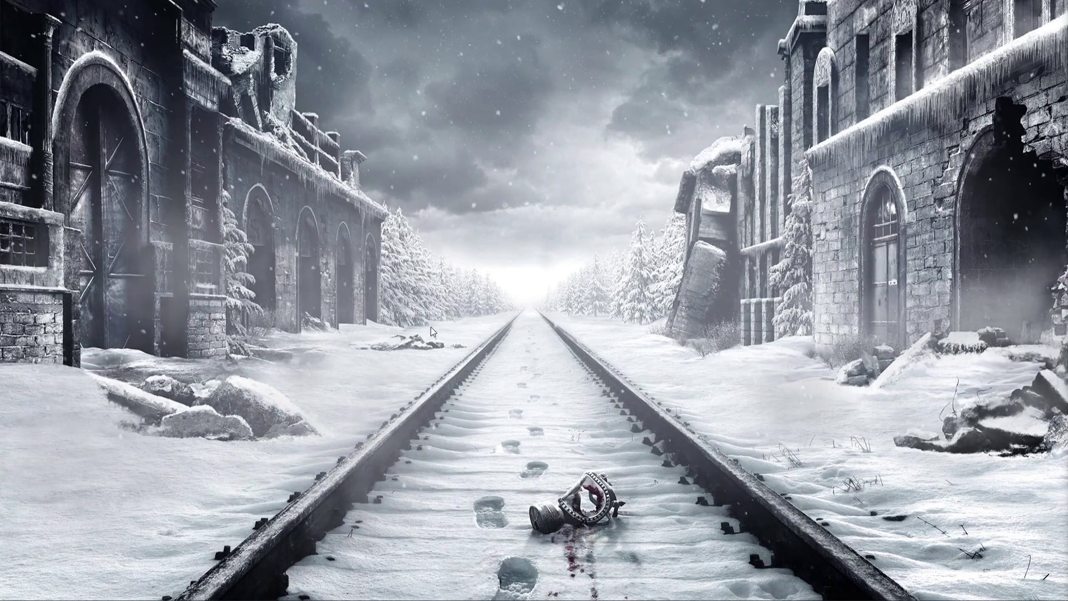
Centre the Browse Wallpapers window and bring up the Choose Monitor dialog showing both 1920x1080 displays.
left_click(522, 581)
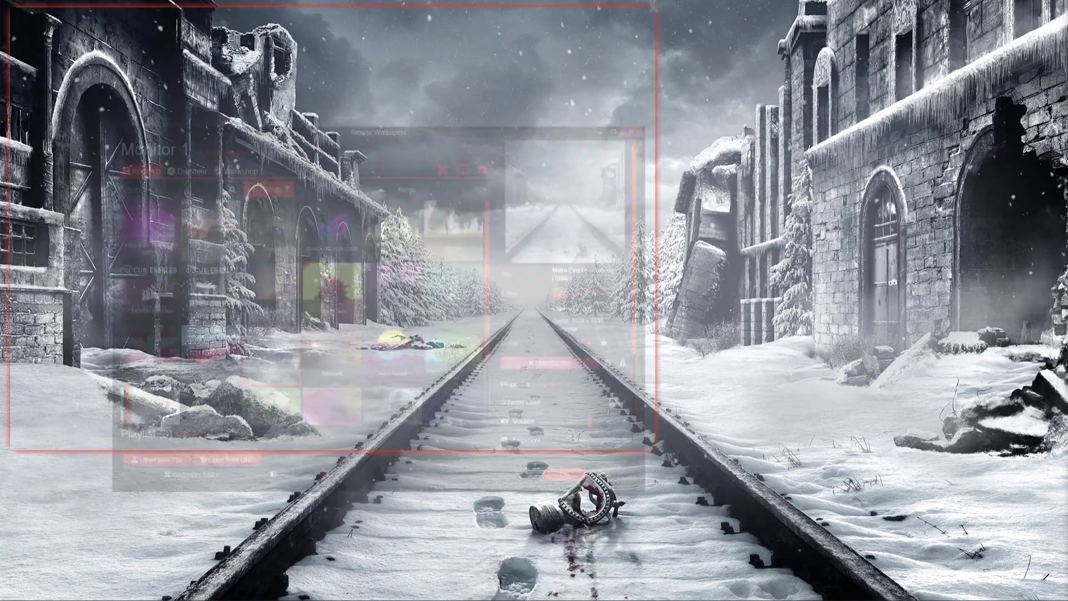
left_click_drag(371, 22, 578, 25)
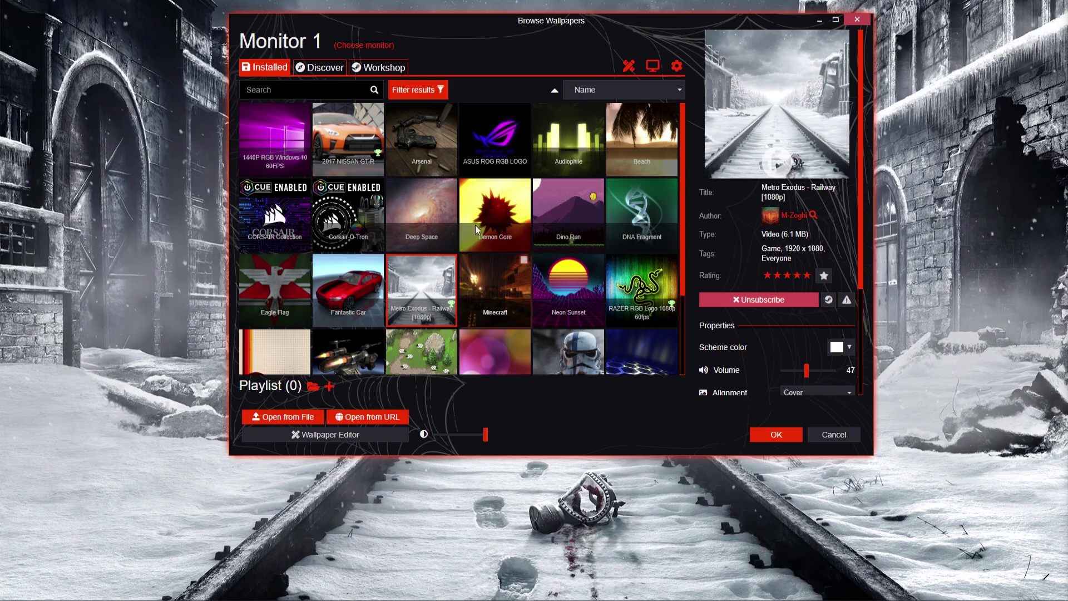
left_click(370, 46)
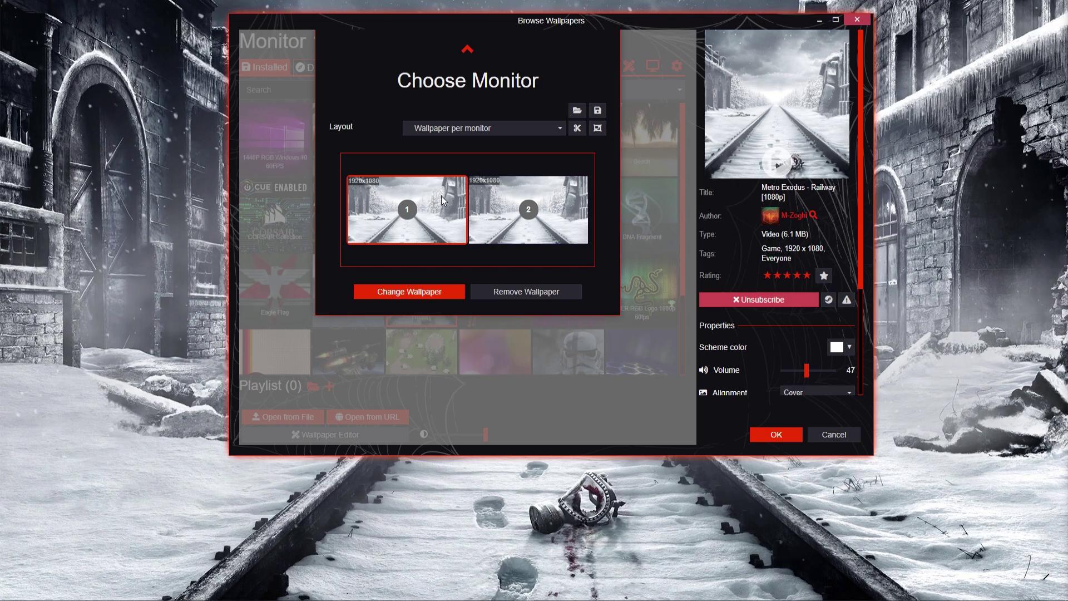
Select monitor 1 in the chooser and confirm Change Wallpaper for it.
left_click(492, 193)
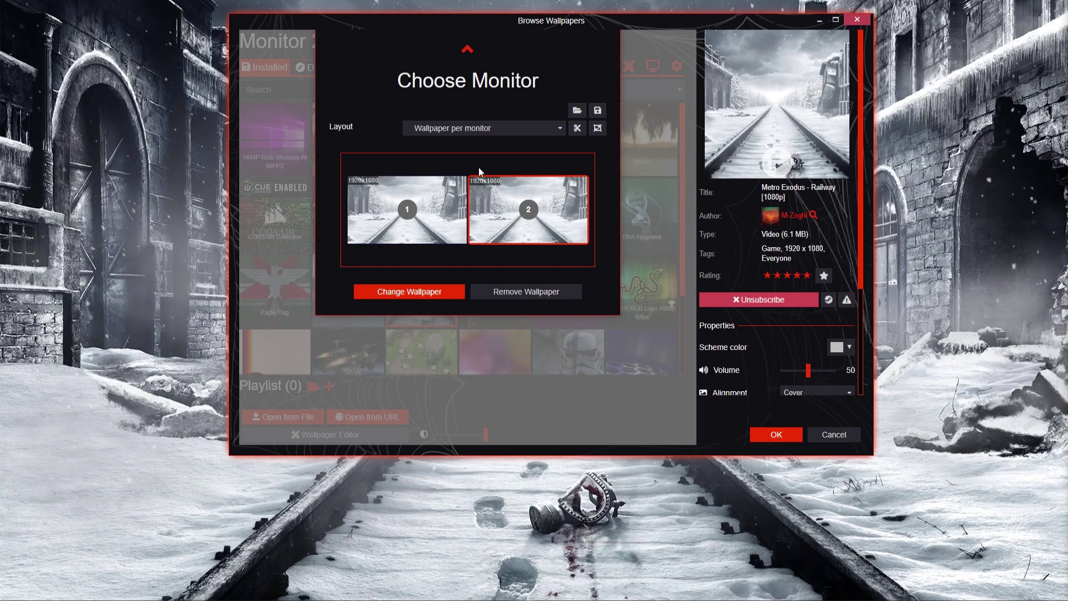
left_click(425, 186)
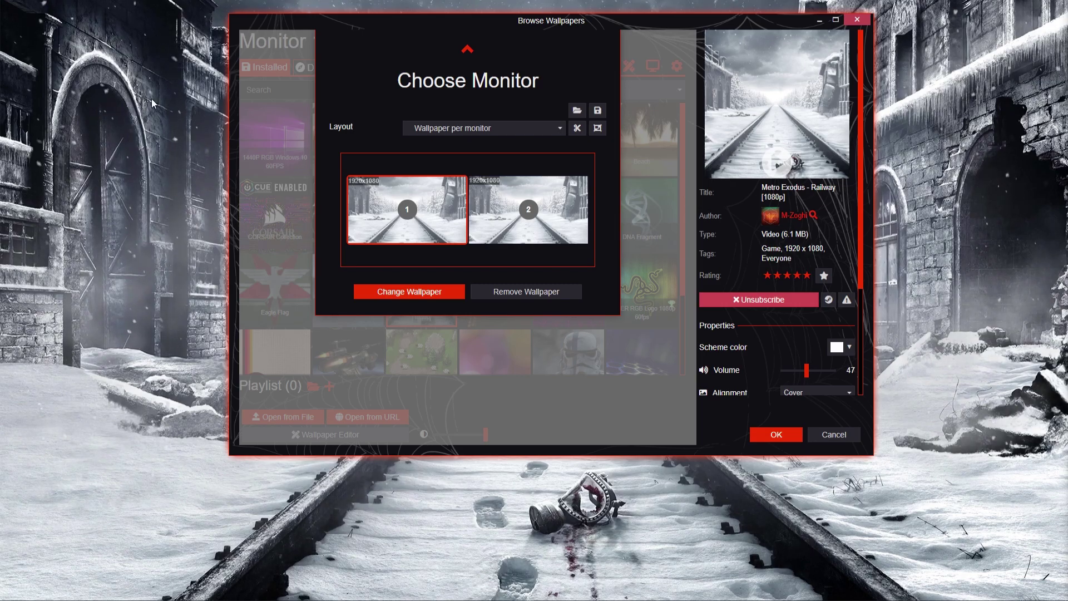
left_click(406, 290)
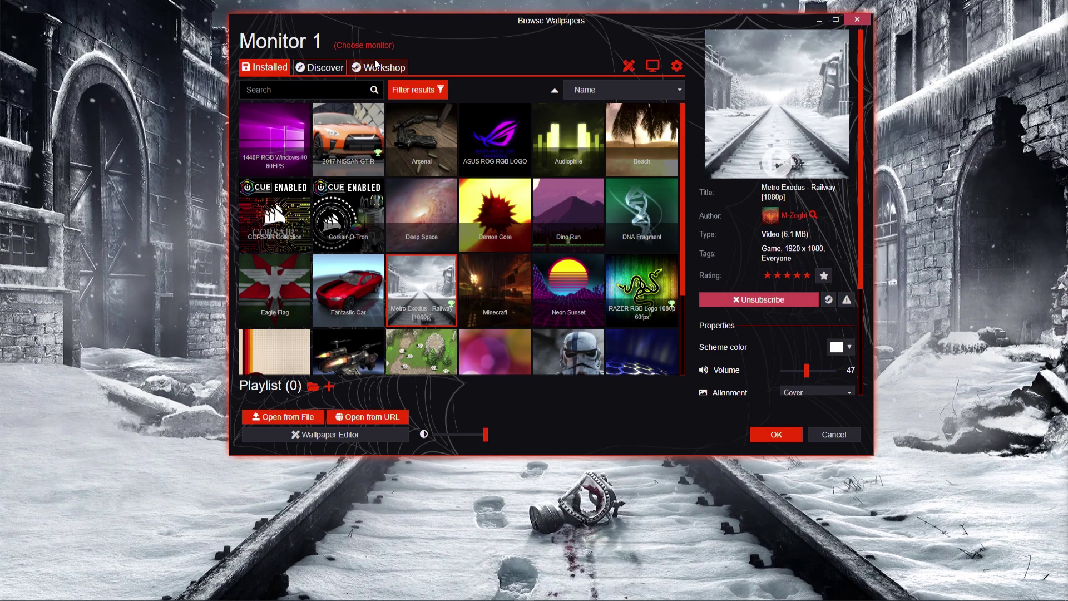
Show the Workshop's top-rated wallpapers with the filter panel open beside the results.
left_click(384, 68)
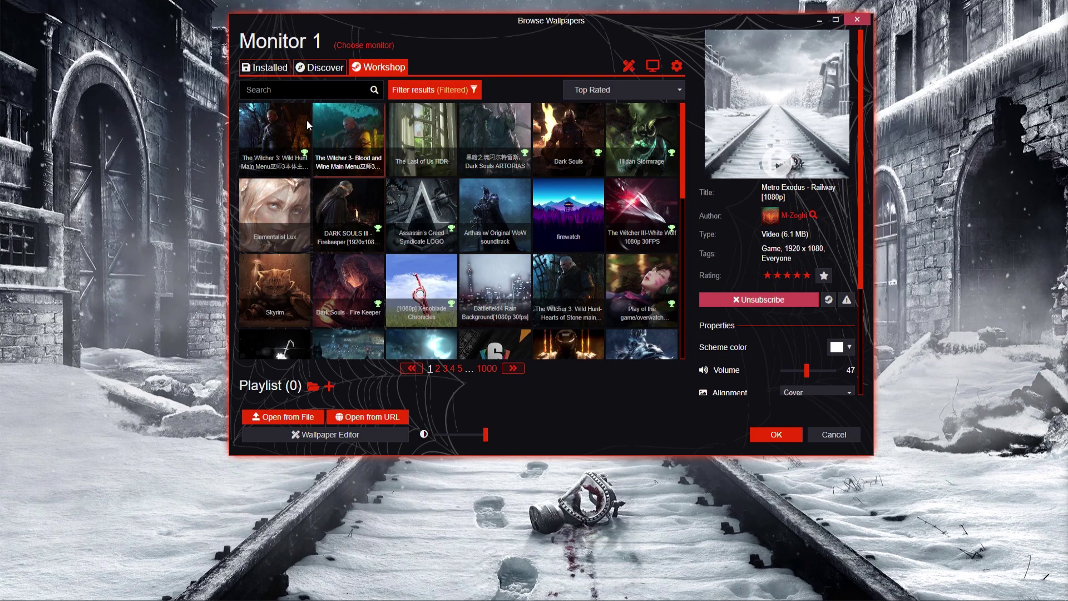
scroll(681, 125, "down", 1)
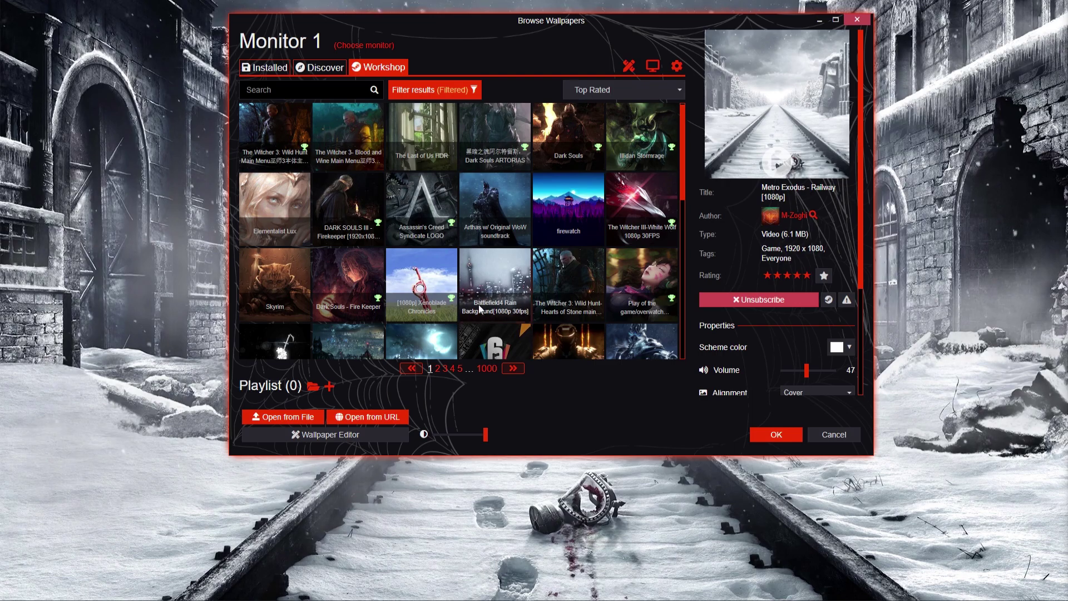
left_click(467, 85)
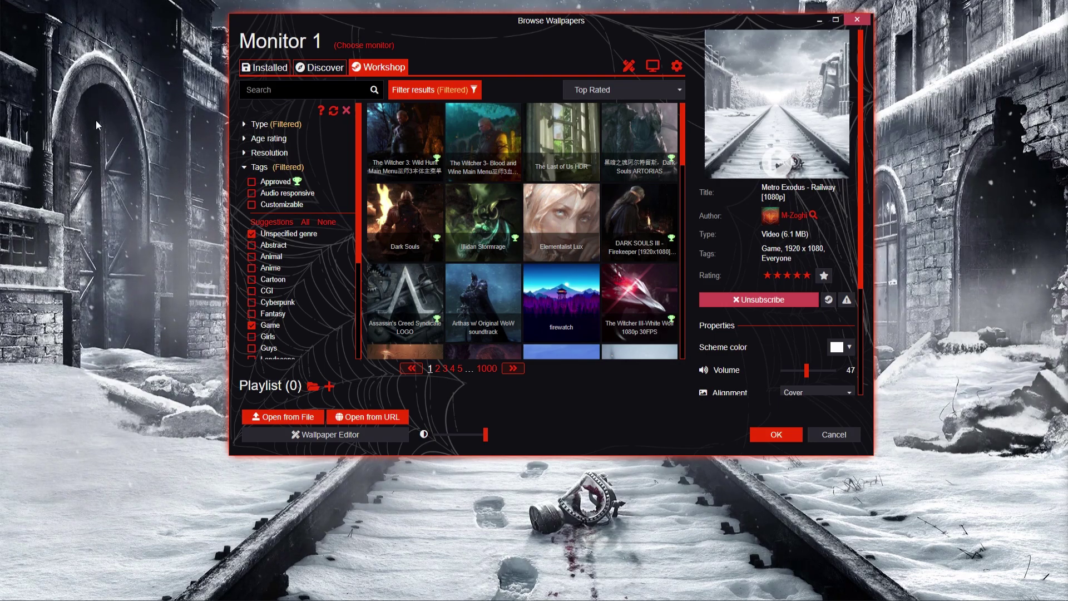
Check the Type and Tags filters, then hide the filter panel so results span the browser.
left_click(244, 125)
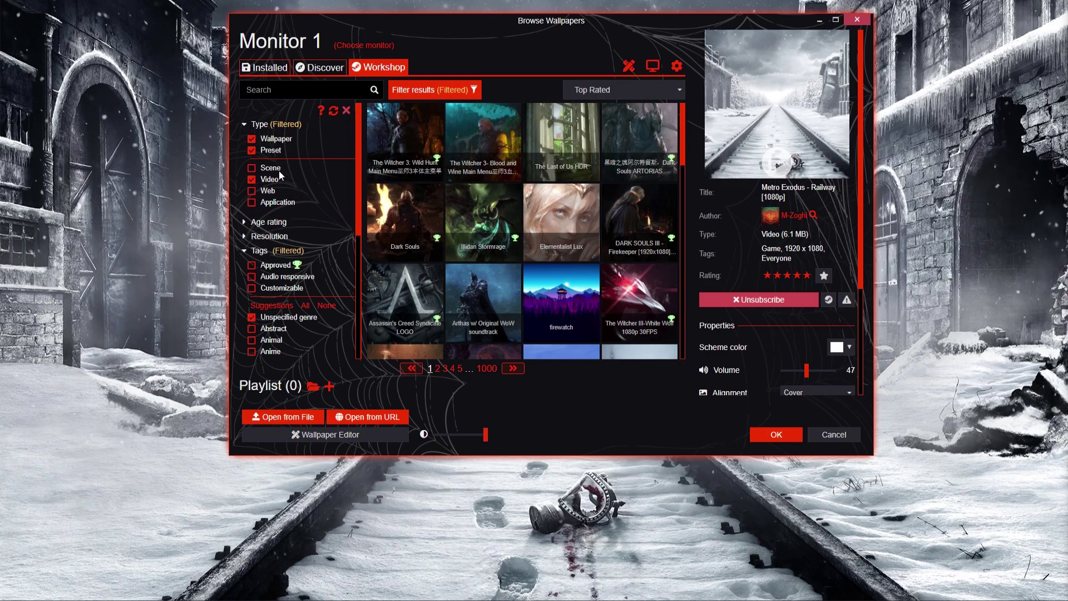
left_click(244, 125)
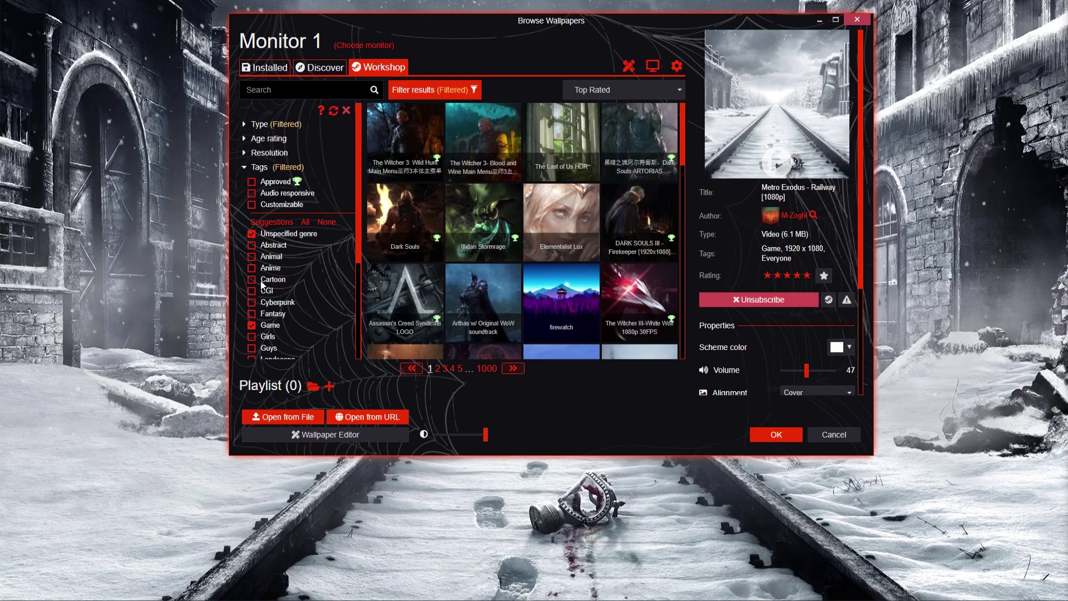
scroll(267, 245, "down", 5)
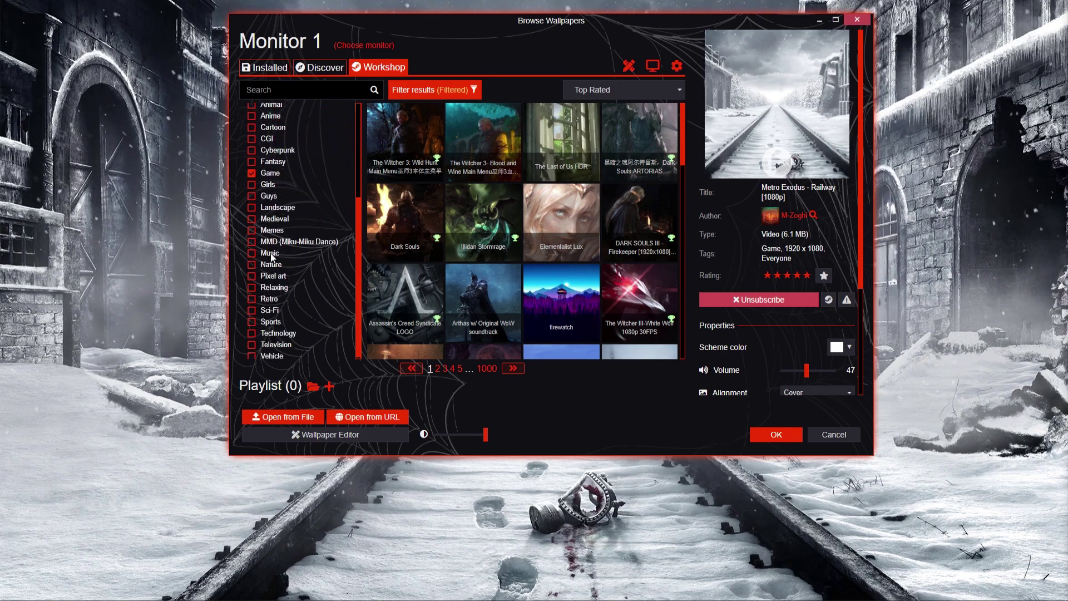
scroll(267, 270, "up", 5)
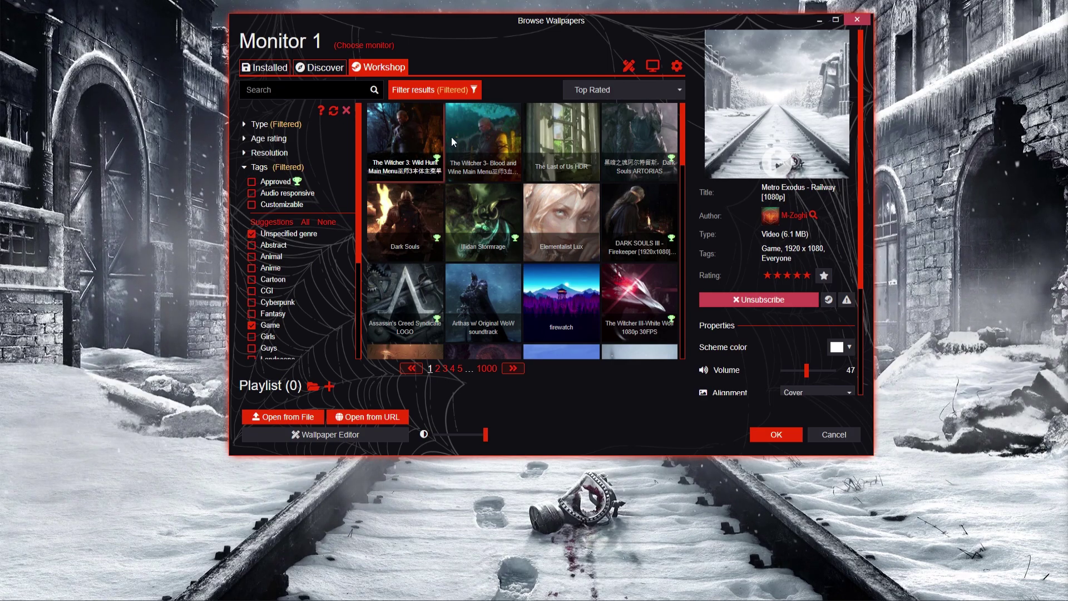
scroll(624, 221, "down", 2)
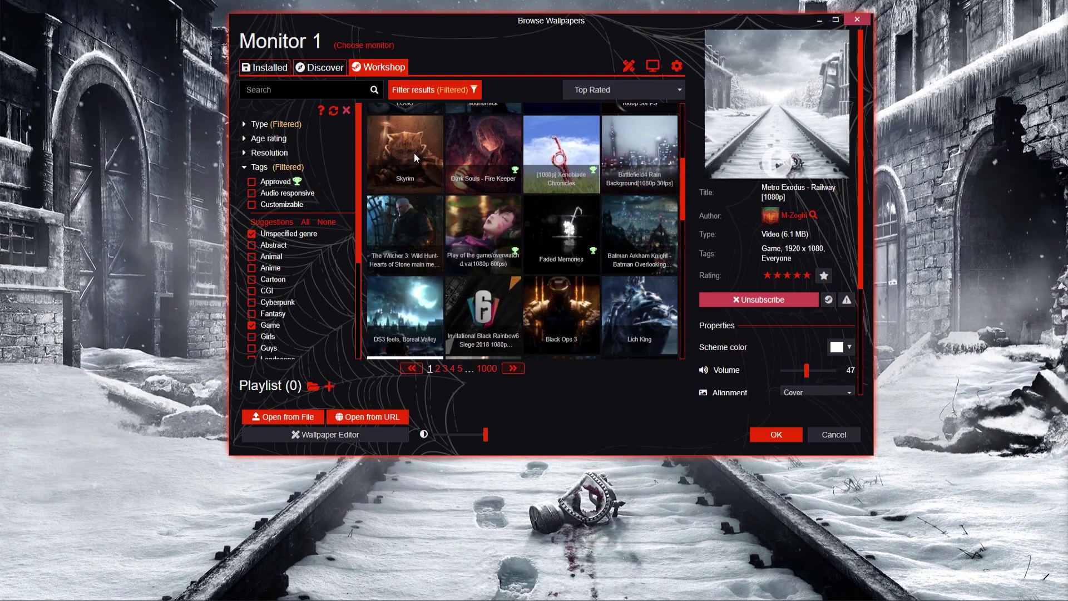
left_click(417, 88)
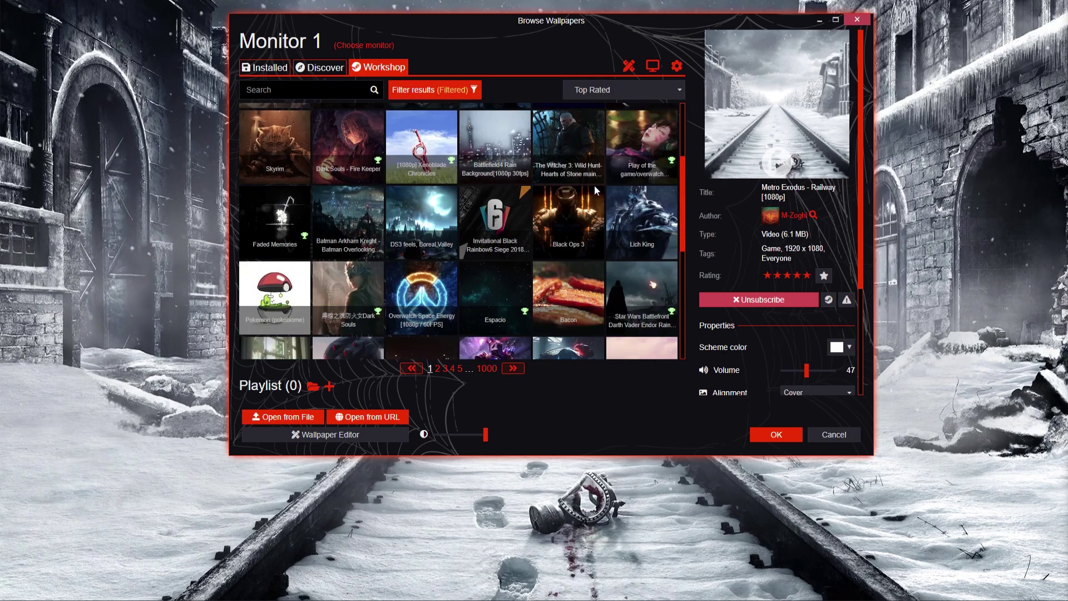
scroll(491, 284, "up", 5)
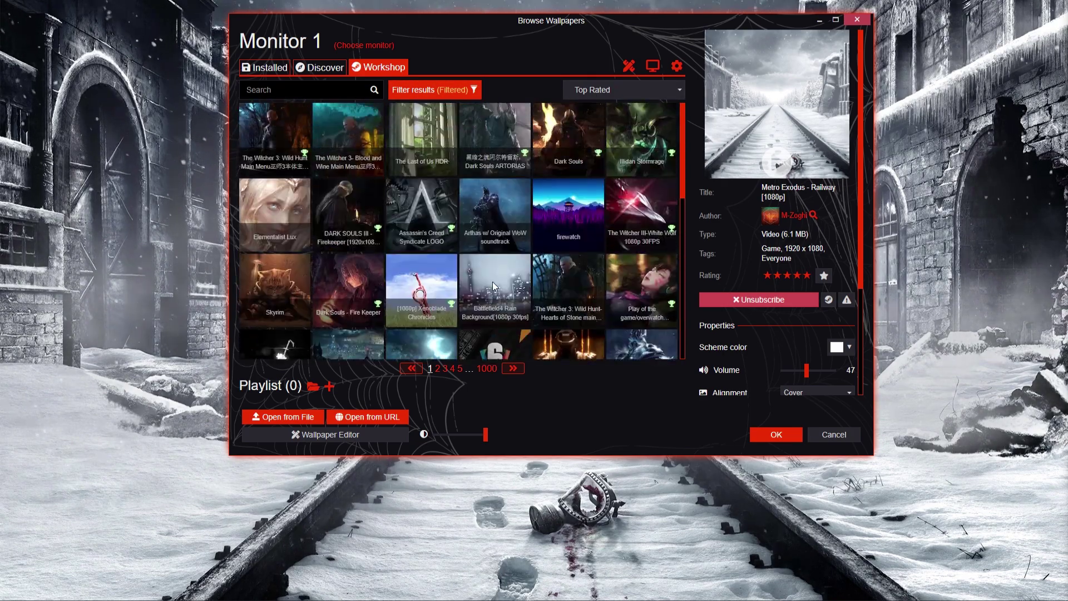
Keep Top Rated sorting and apply the Invitational Black Rainbow6 Siege 2018 Workshop wallpaper to Monitor 1.
left_click(591, 93)
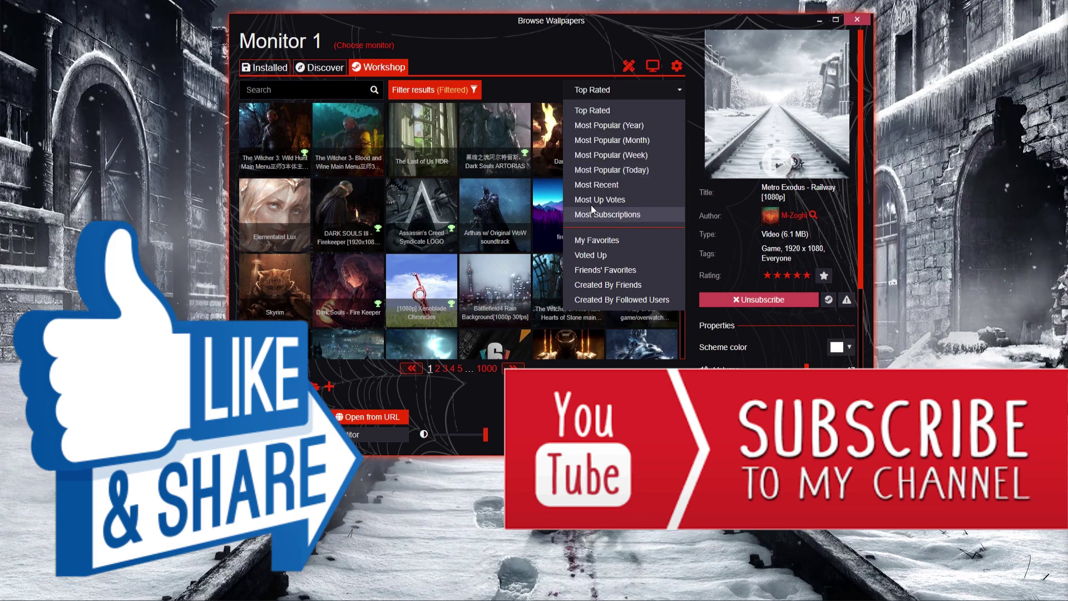
left_click(558, 95)
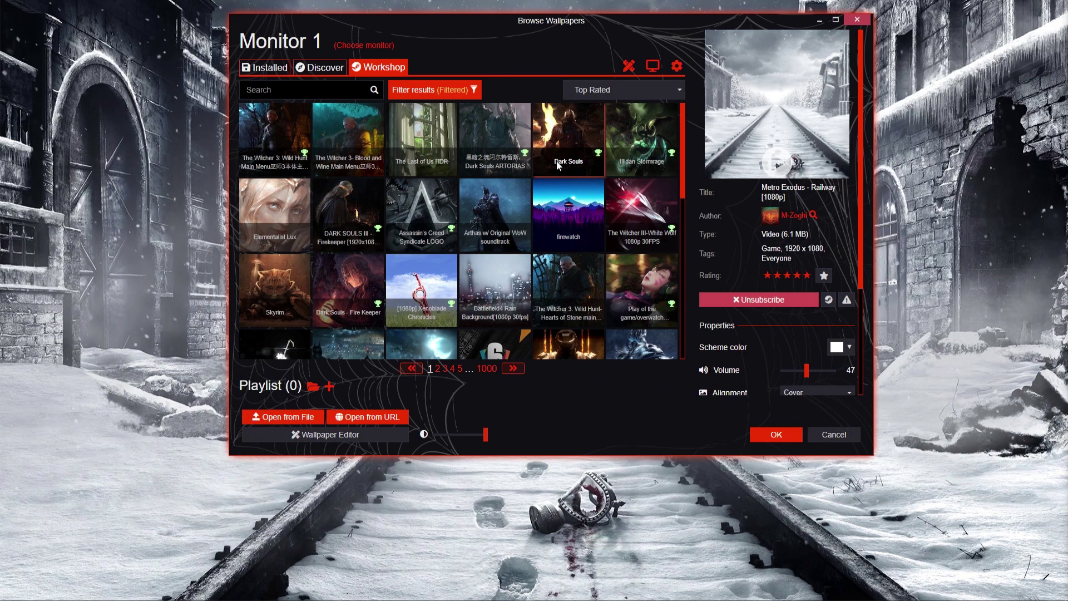
scroll(398, 291, "down", 1)
scroll(399, 290, "down", 10)
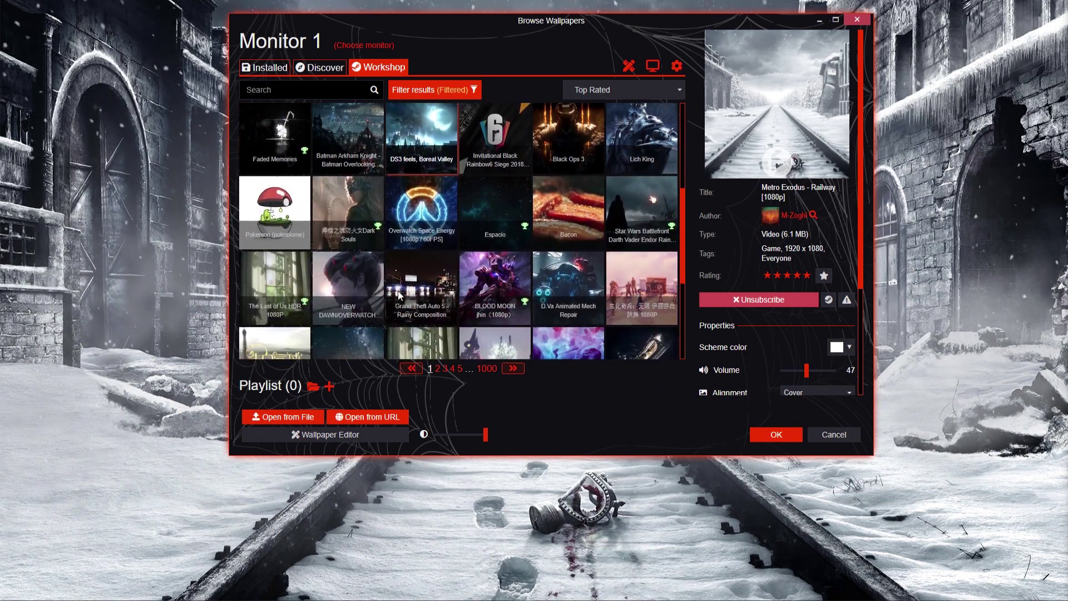
scroll(405, 293, "down", 10)
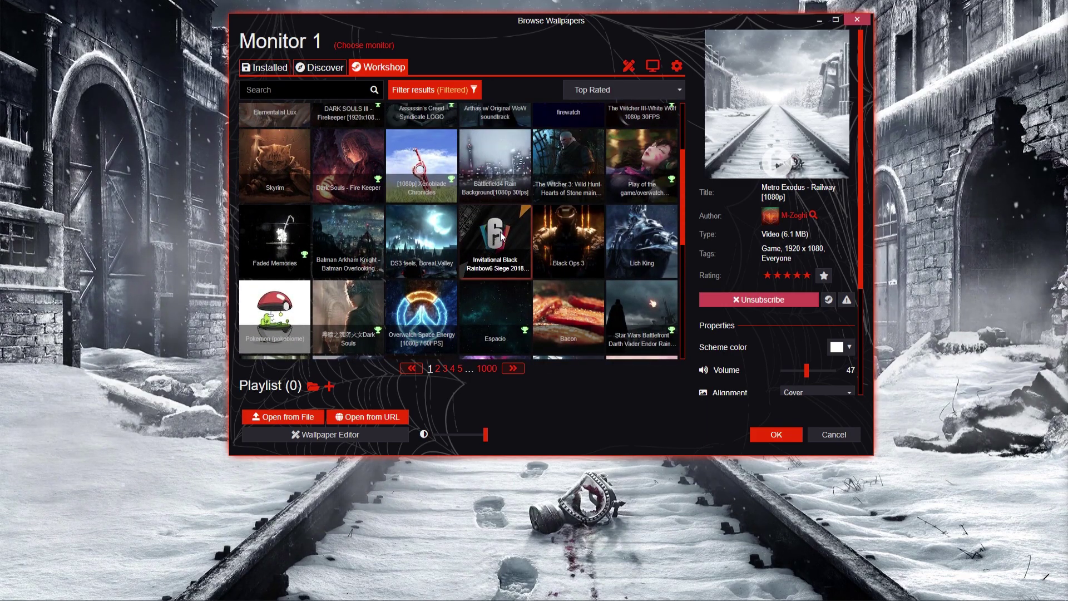
left_click(500, 232)
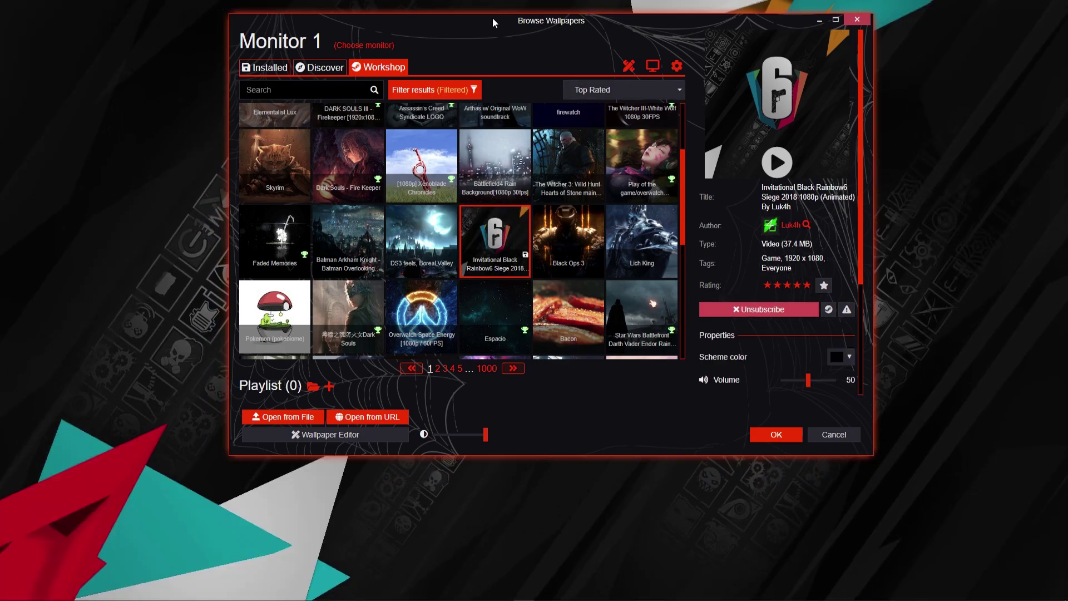
mouse_move(492, 18)
left_mouse_down()
mouse_move(438, 97)
mouse_move(485, 442)
mouse_move(716, 505)
mouse_move(946, 598)
mouse_move(376, 53)
mouse_move(503, 34)
left_mouse_up()
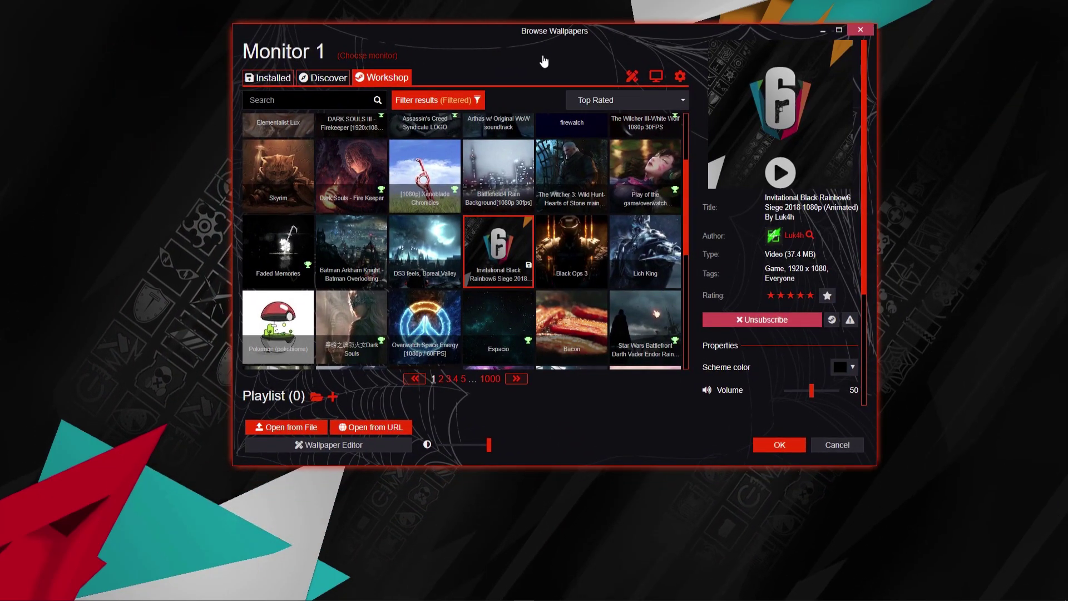
Select the installed Rainbow6 Siege wallpaper and put it and Fantastic Car into a 2-item playlist.
left_click(273, 80)
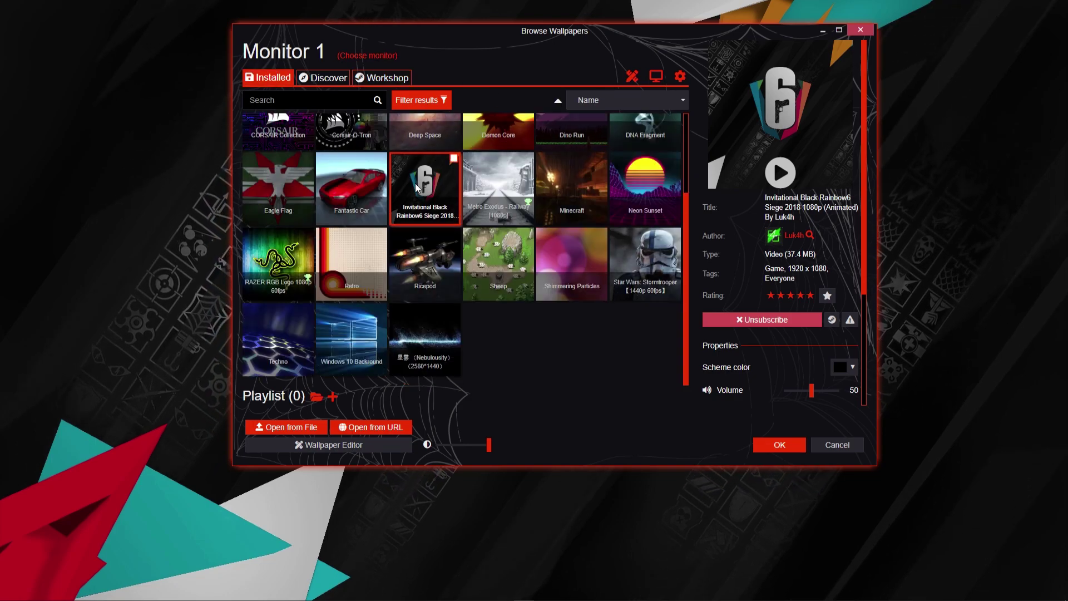
left_click(497, 189)
left_click(425, 184)
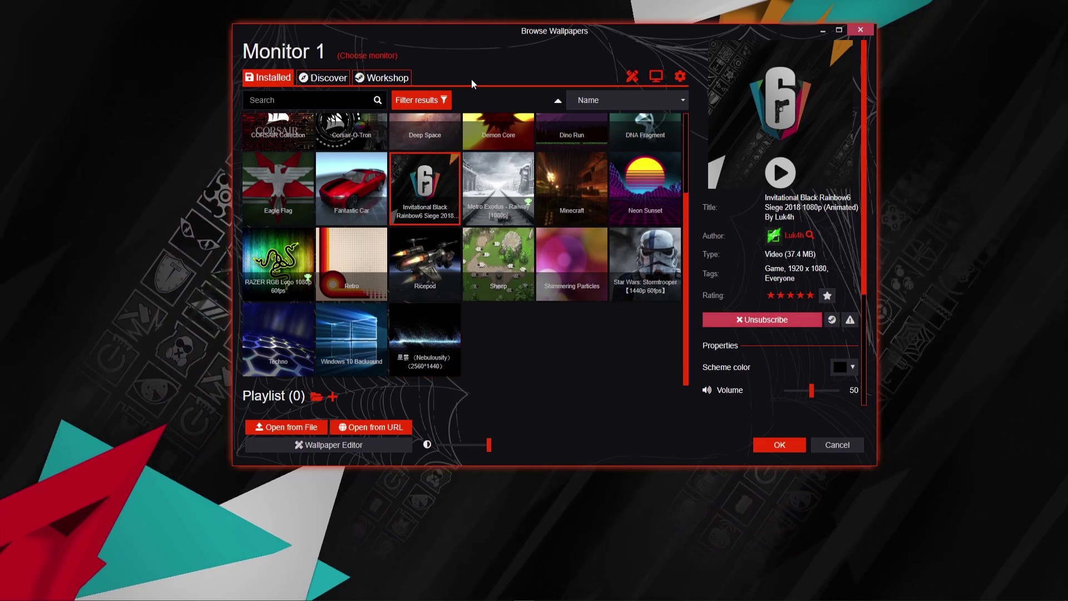
scroll(482, 194, "up", 2)
scroll(454, 199, "down", 1)
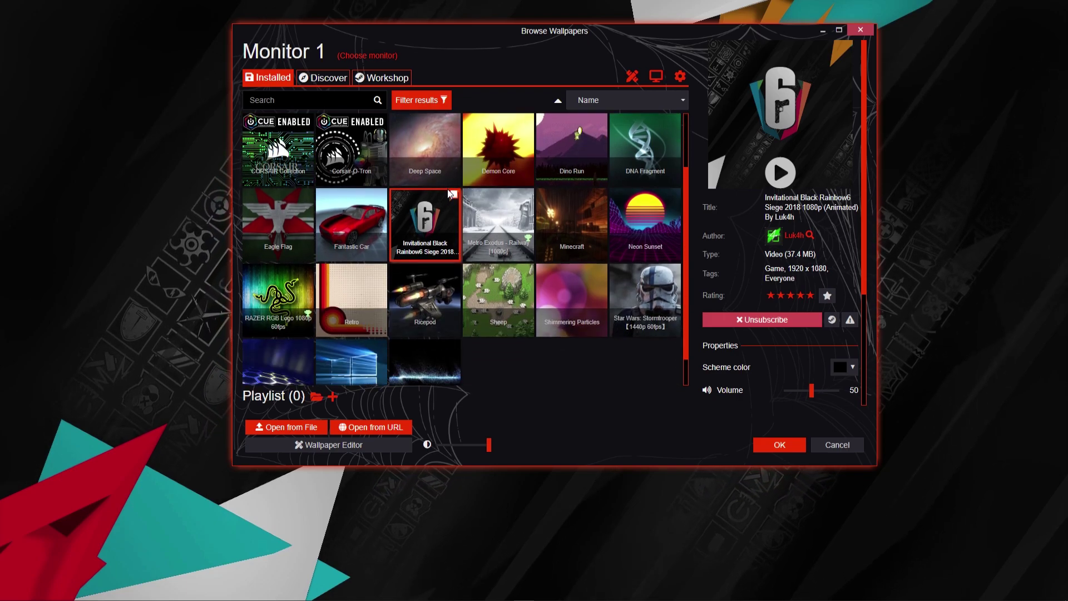
left_click(453, 197)
left_click(380, 194)
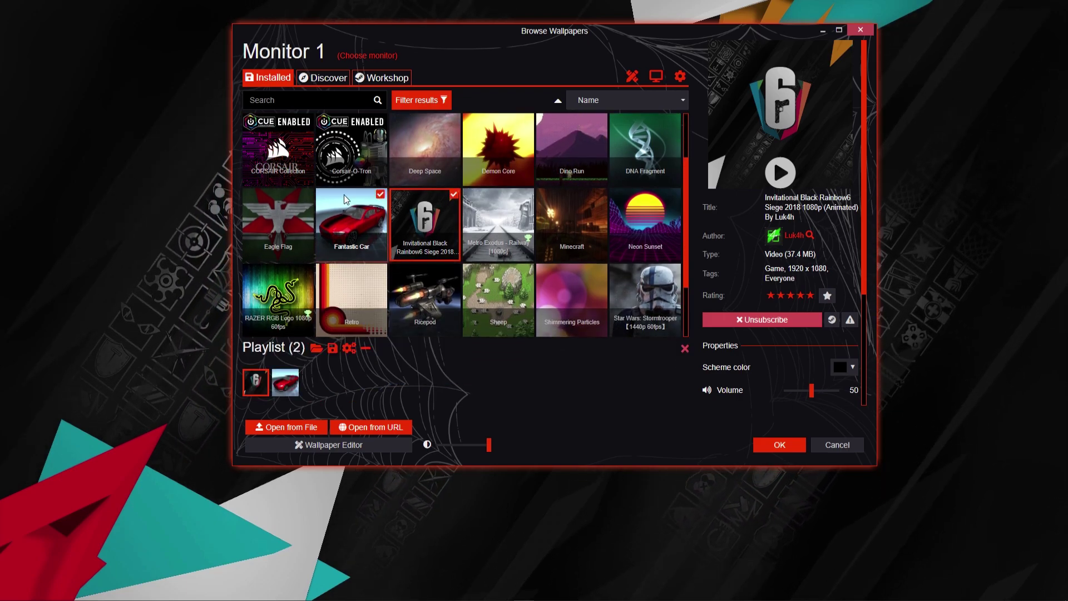
Remove Eagle Flag and Fantastic Car from the playlist.
left_click(307, 194)
left_click(380, 194)
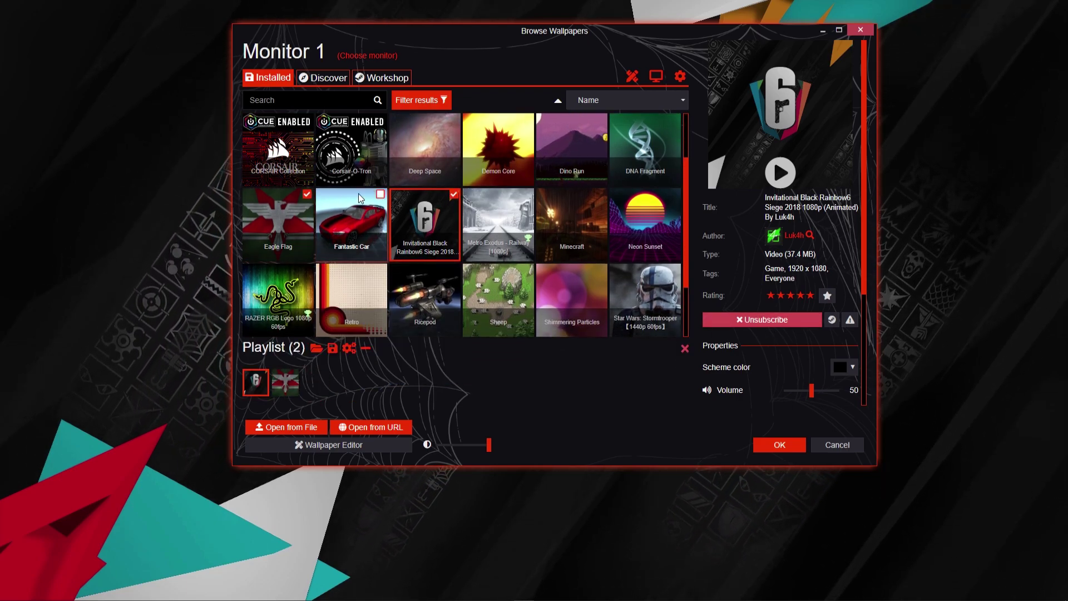
left_click(306, 194)
Apply Metro Exodus - Railway [1080p] as the wallpaper and open the Settings dialog.
left_click(497, 225)
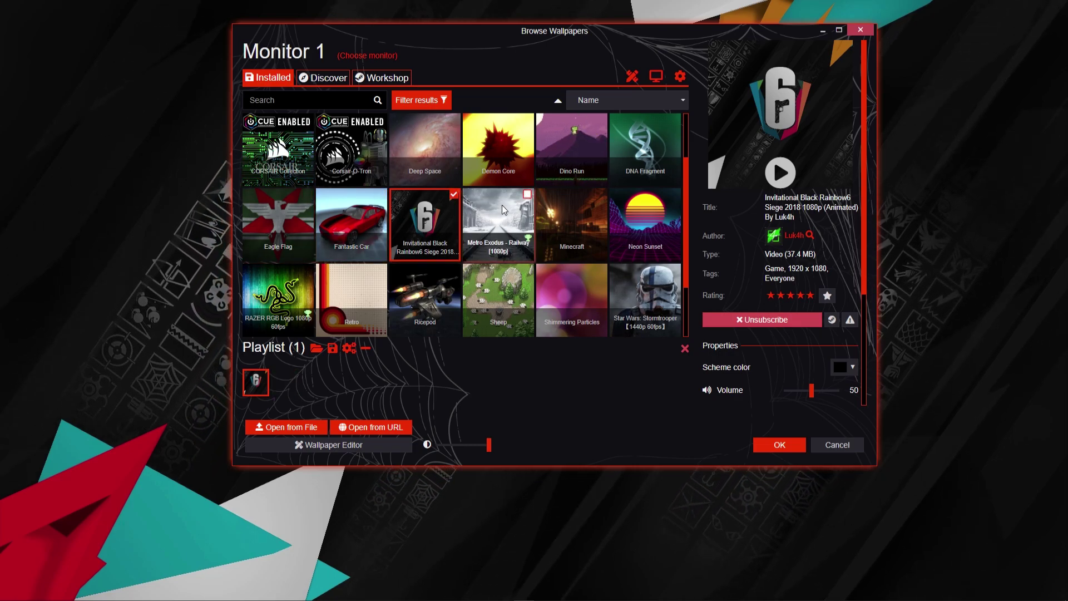
left_click_drag(502, 32, 472, 77)
scroll(418, 272, "up", 2)
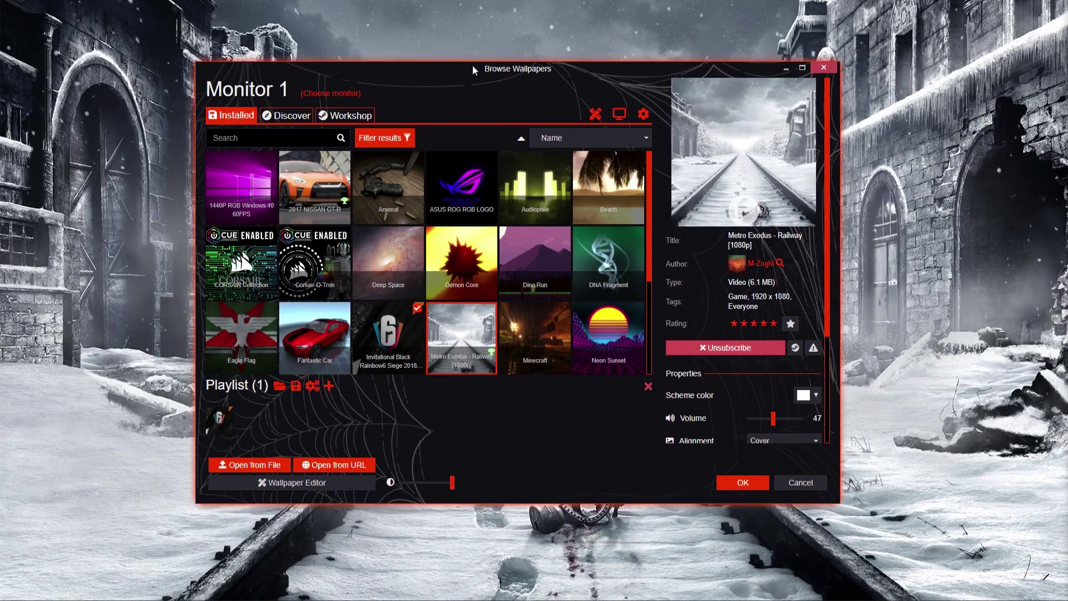
left_click_drag(472, 68, 505, 18)
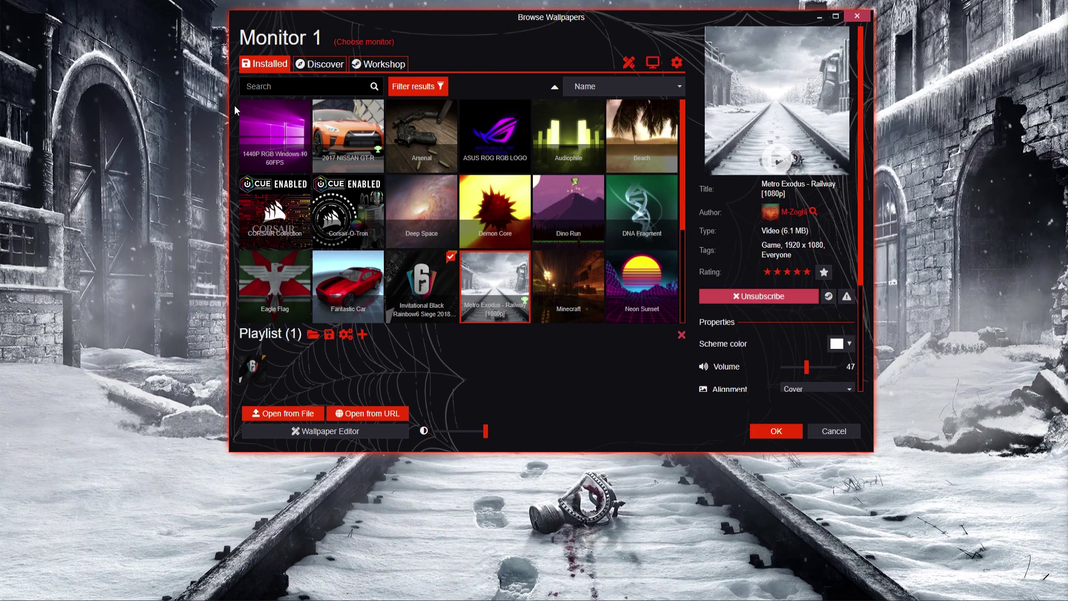
left_click(676, 63)
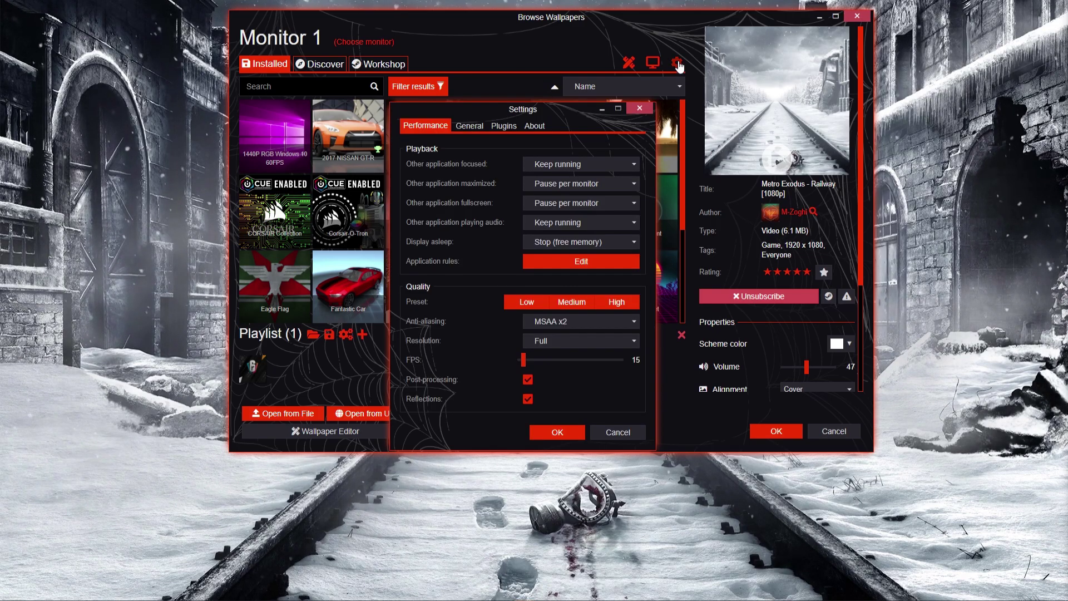
Move the Settings dialog higher and switch it to the General tab.
left_click_drag(519, 109, 505, 44)
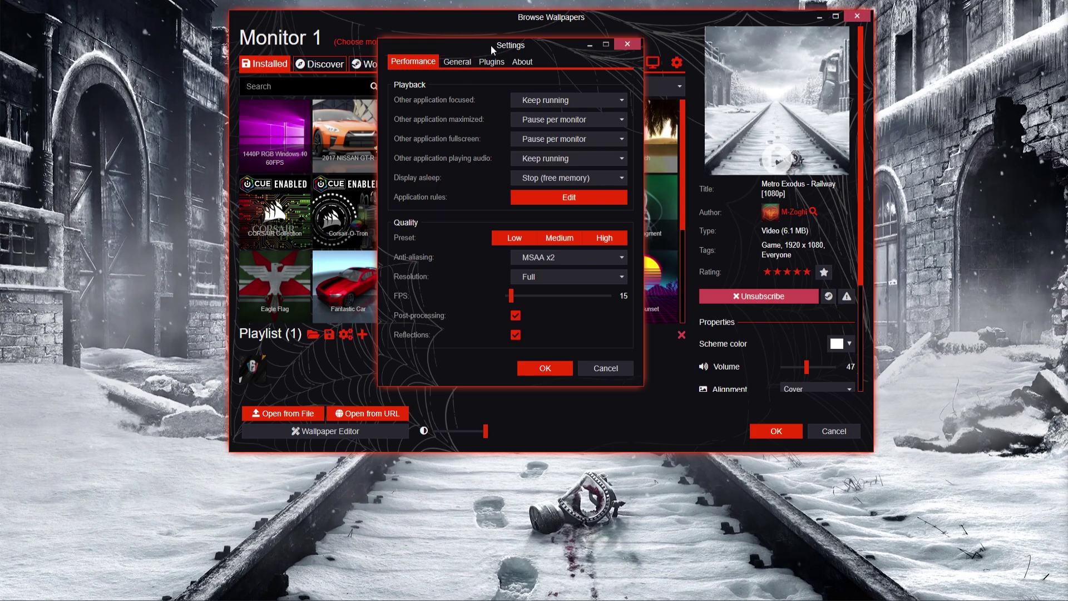
mouse_move(491, 45)
left_mouse_down()
mouse_move(360, 28)
mouse_move(474, 39)
left_mouse_up()
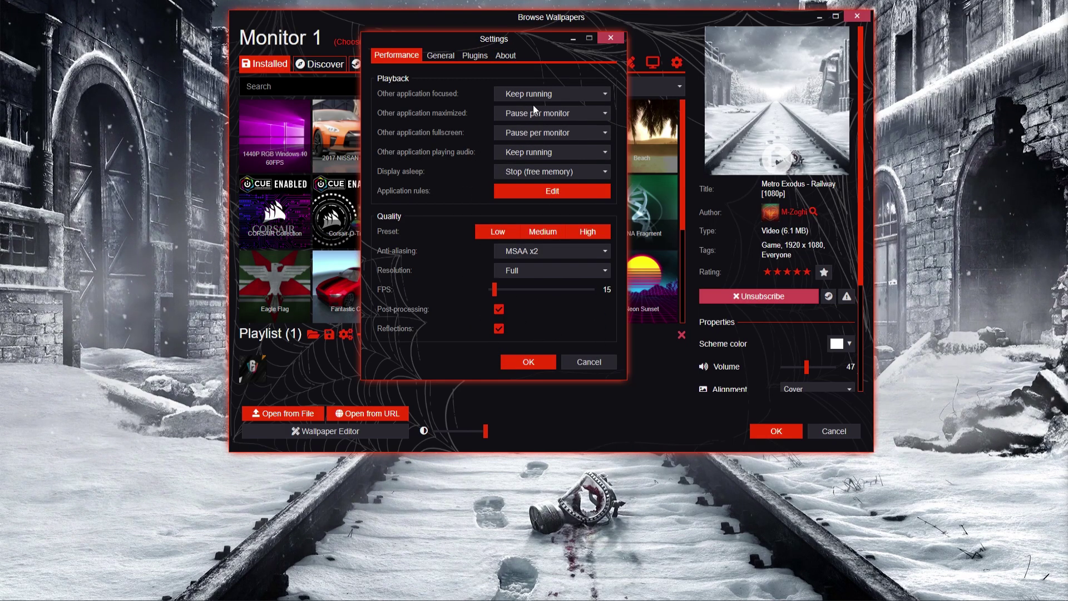
left_click(436, 56)
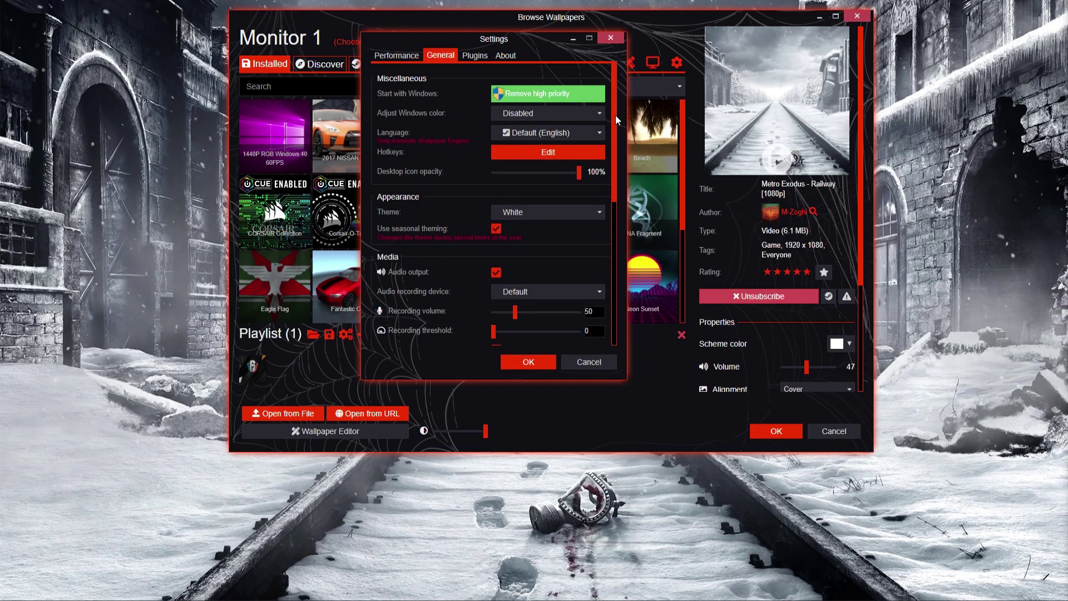
mouse_move(614, 114)
left_mouse_down()
mouse_move(606, 265)
mouse_move(612, 118)
left_mouse_up()
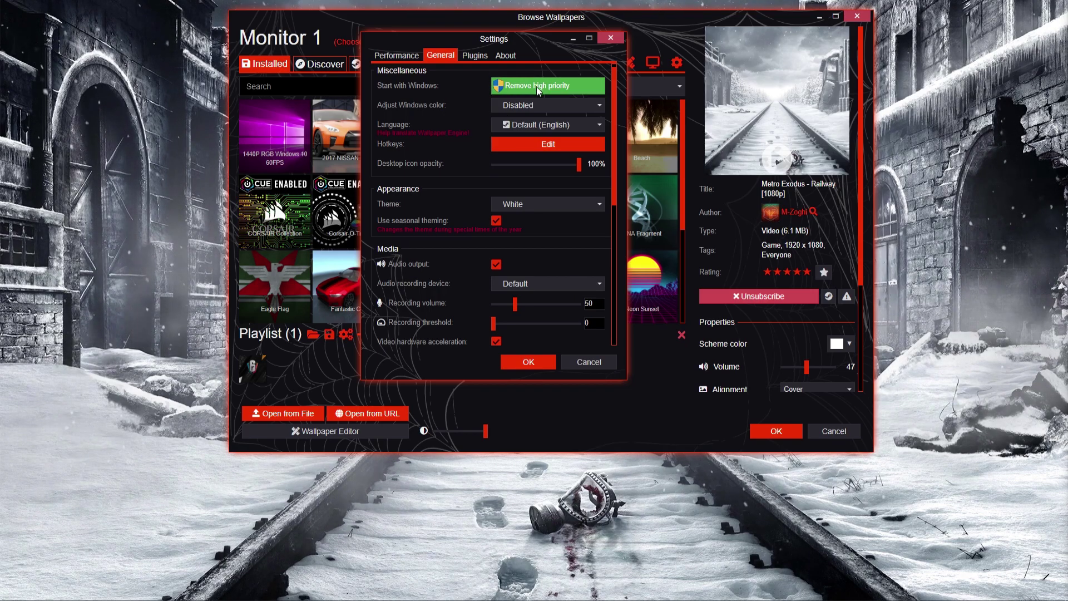
left_click(390, 58)
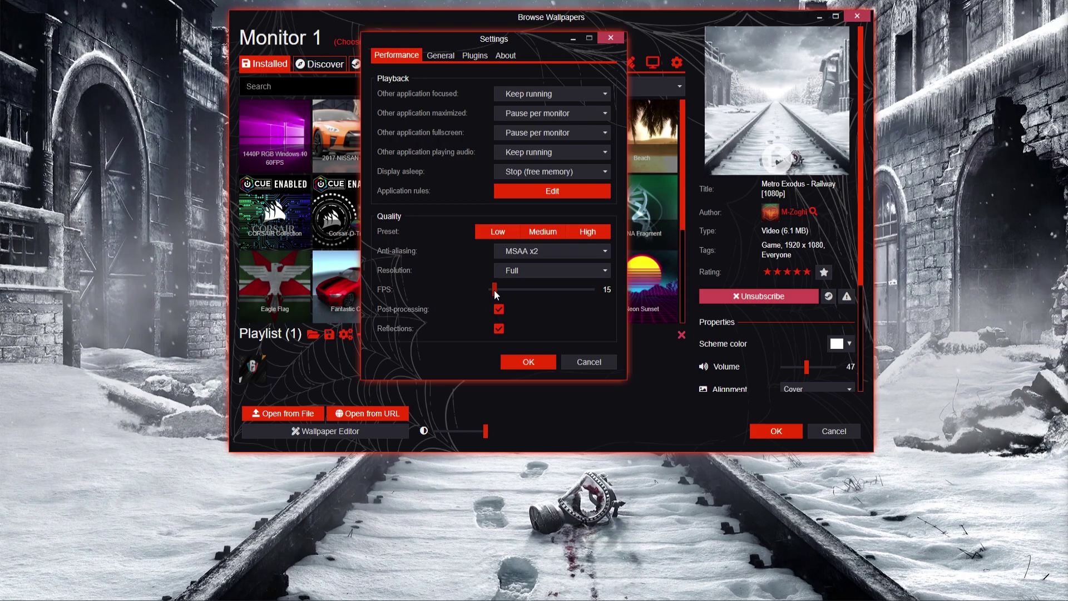
Choose the High quality preset (MSAA x4), lower the frame rate to 16 FPS, and save.
left_click_drag(493, 294, 491, 293)
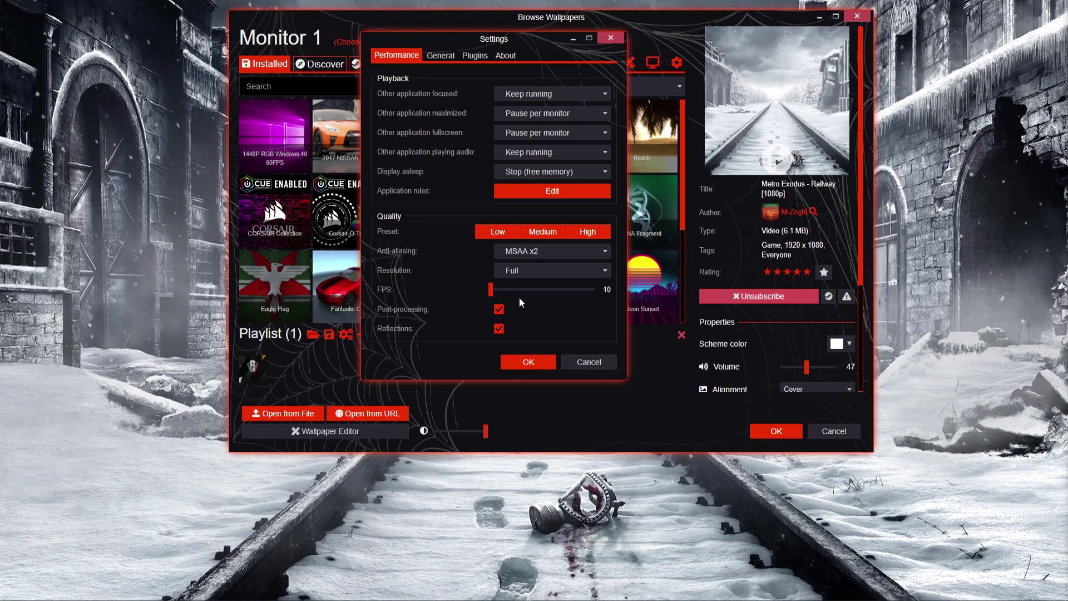
left_click(498, 233)
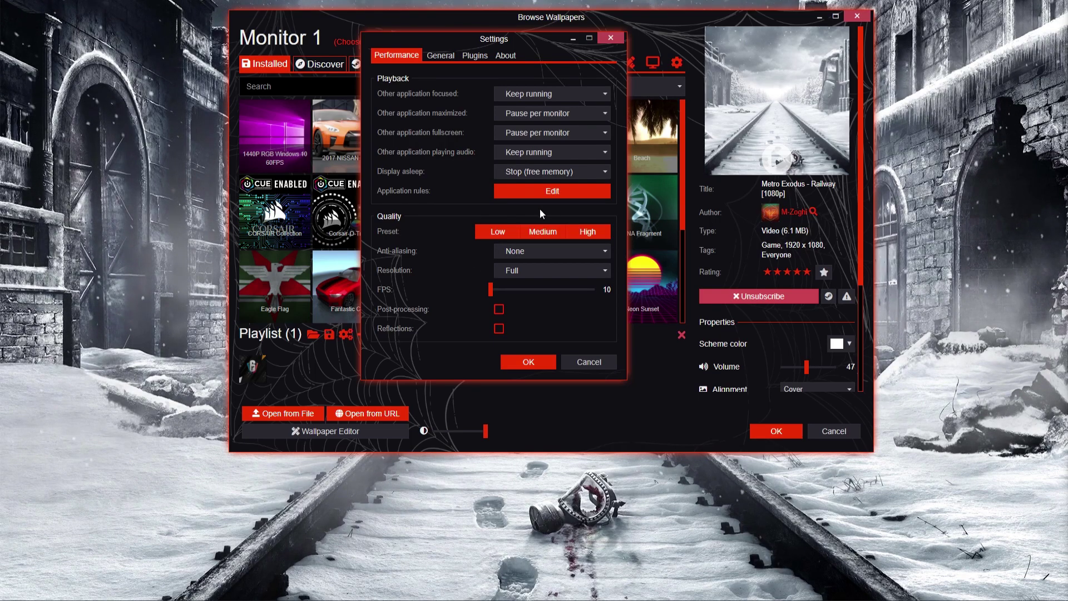
left_click_drag(490, 288, 495, 289)
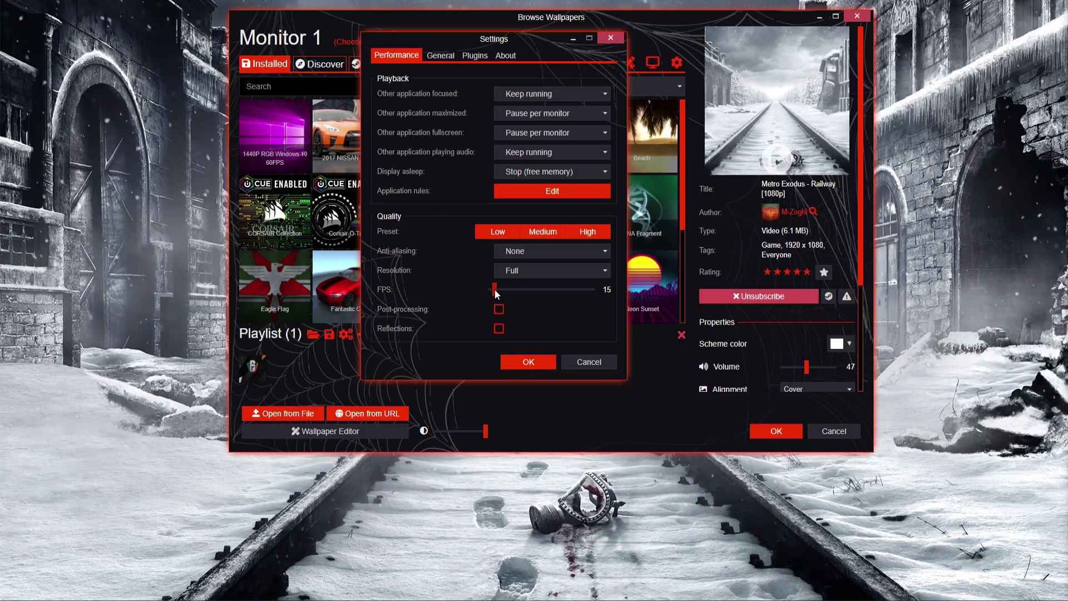
left_click(587, 231)
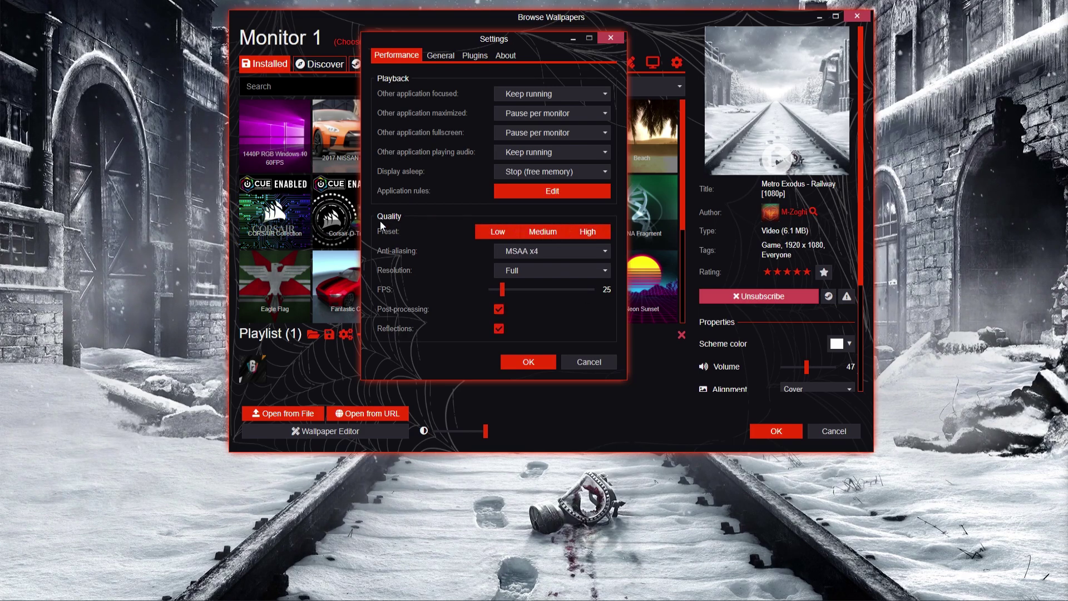
left_click_drag(503, 289, 496, 289)
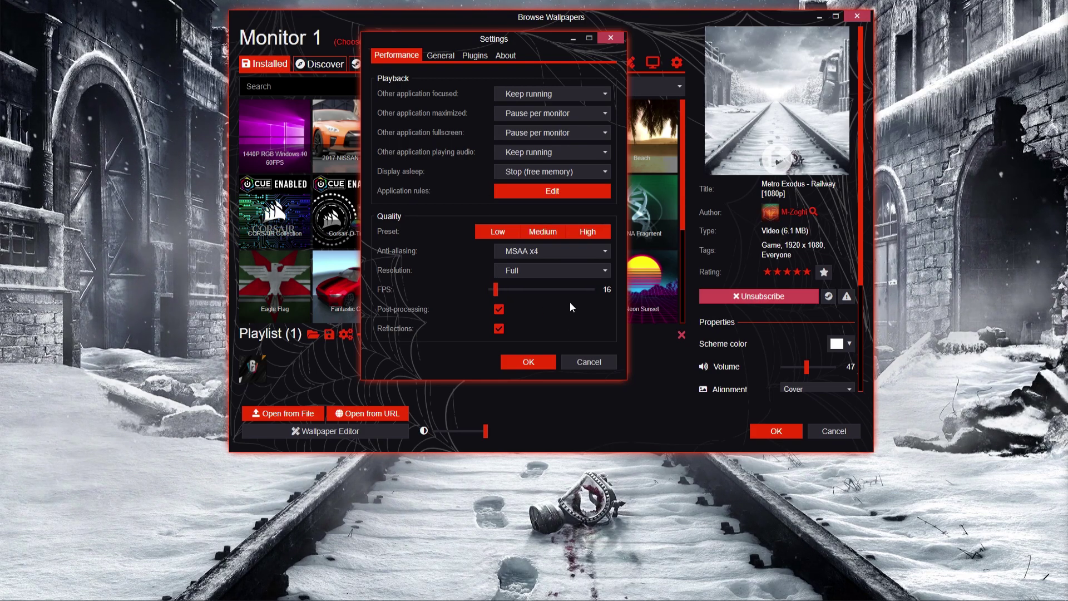
left_click(518, 363)
left_click_drag(512, 20, 477, 27)
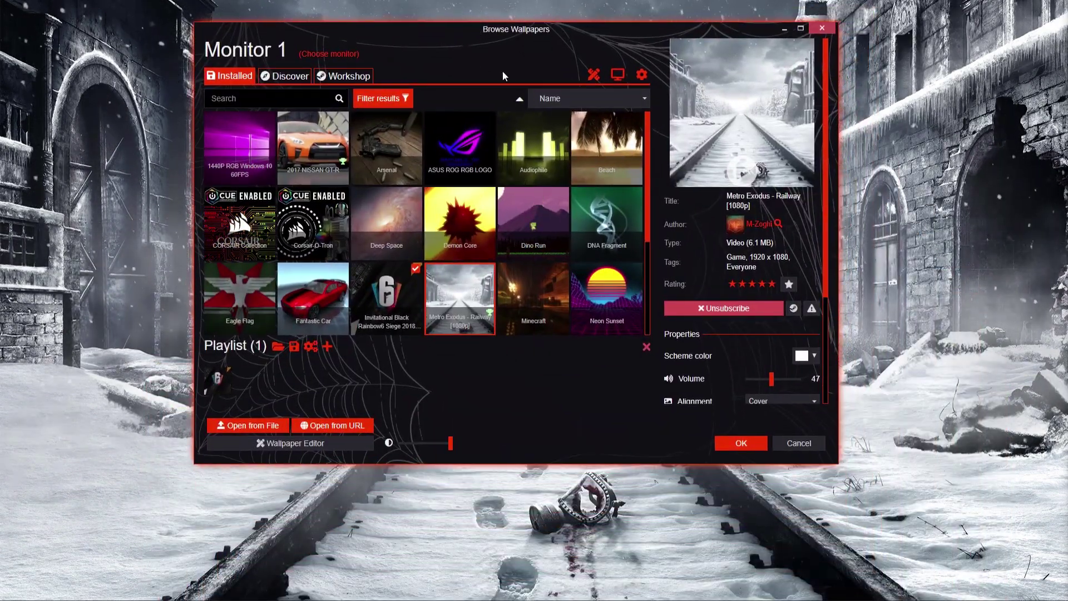
Reopen Settings, set the FPS slider to 22, and confirm with OK.
left_click(641, 74)
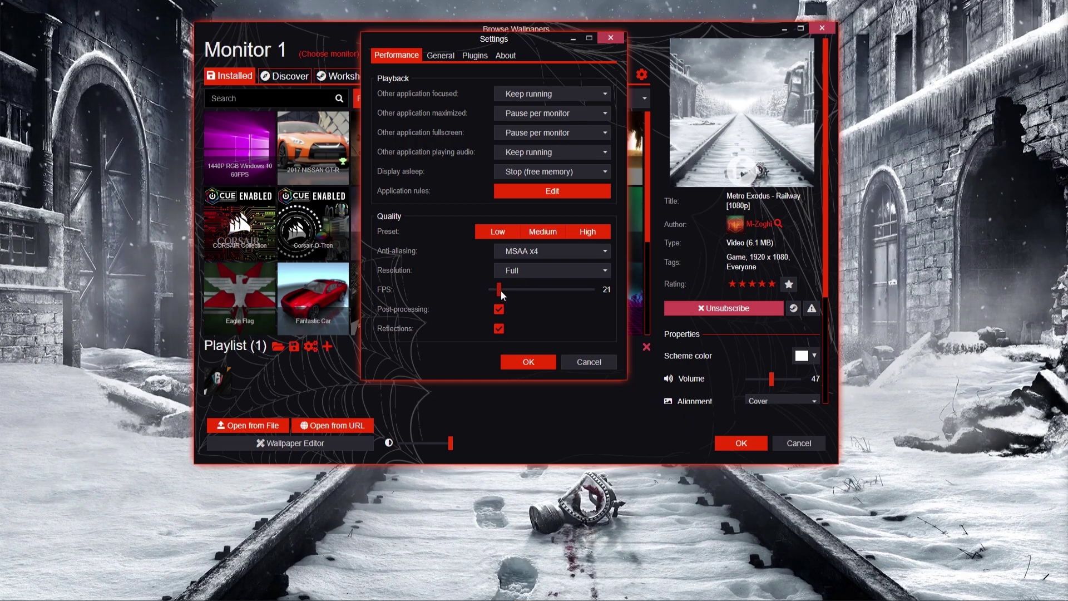
left_click_drag(499, 289, 507, 291)
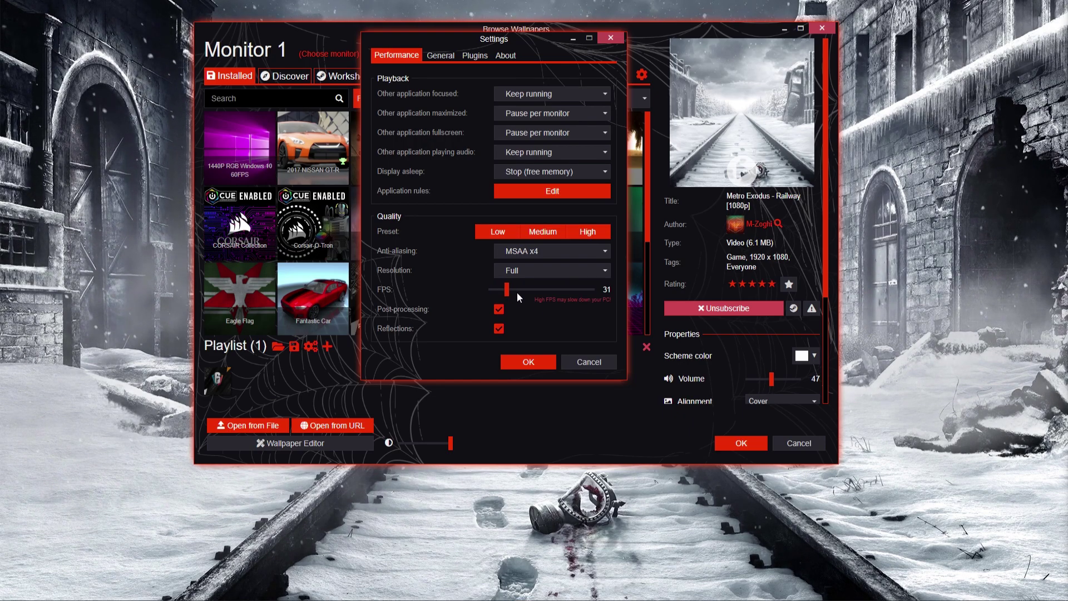
left_click_drag(506, 290, 502, 291)
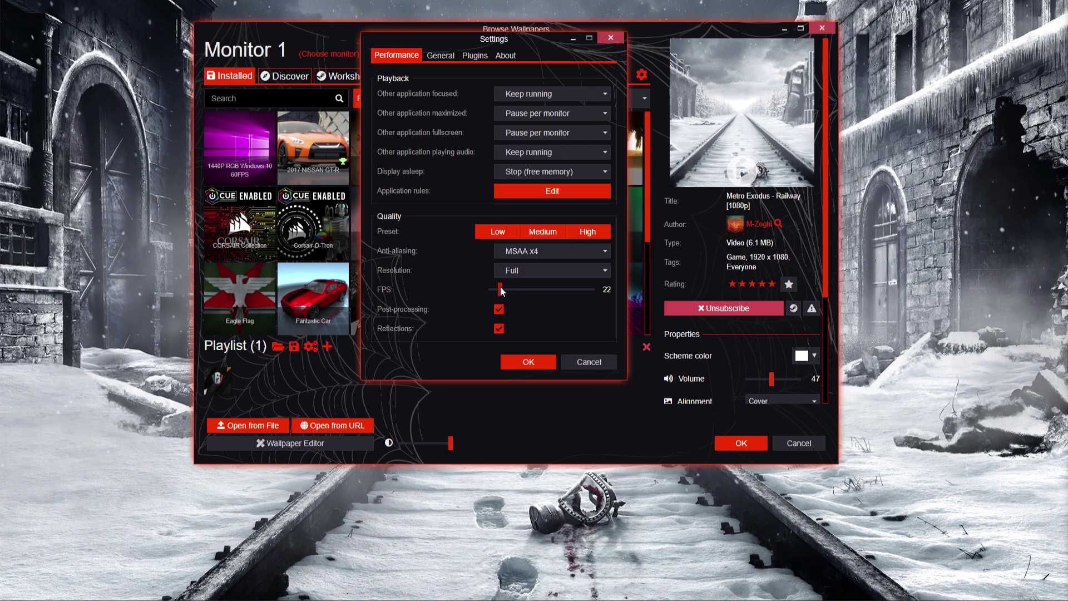
left_click(545, 361)
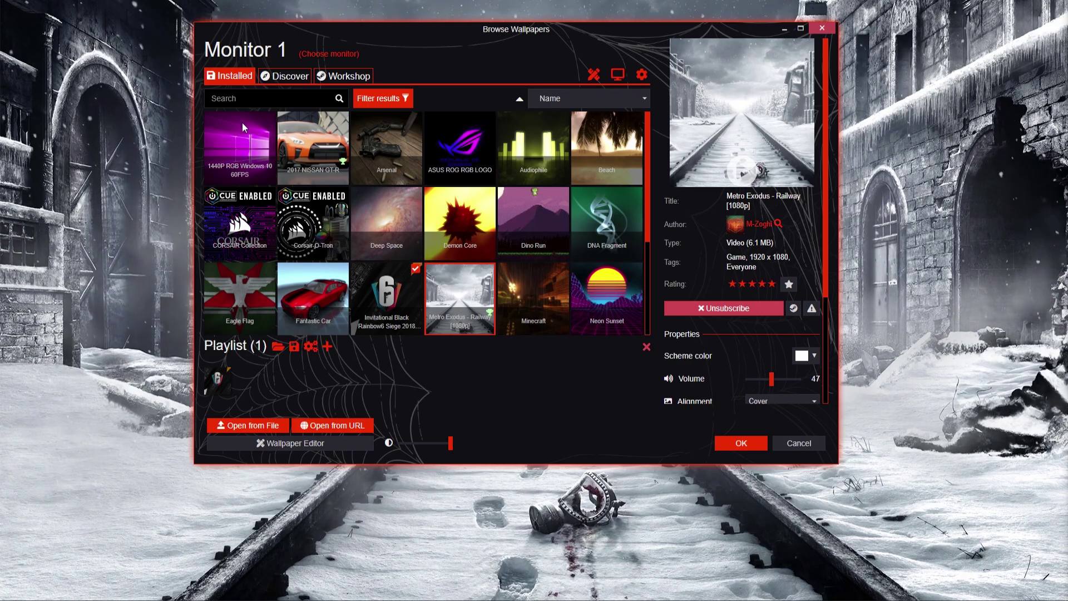
left_click_drag(351, 31, 362, 35)
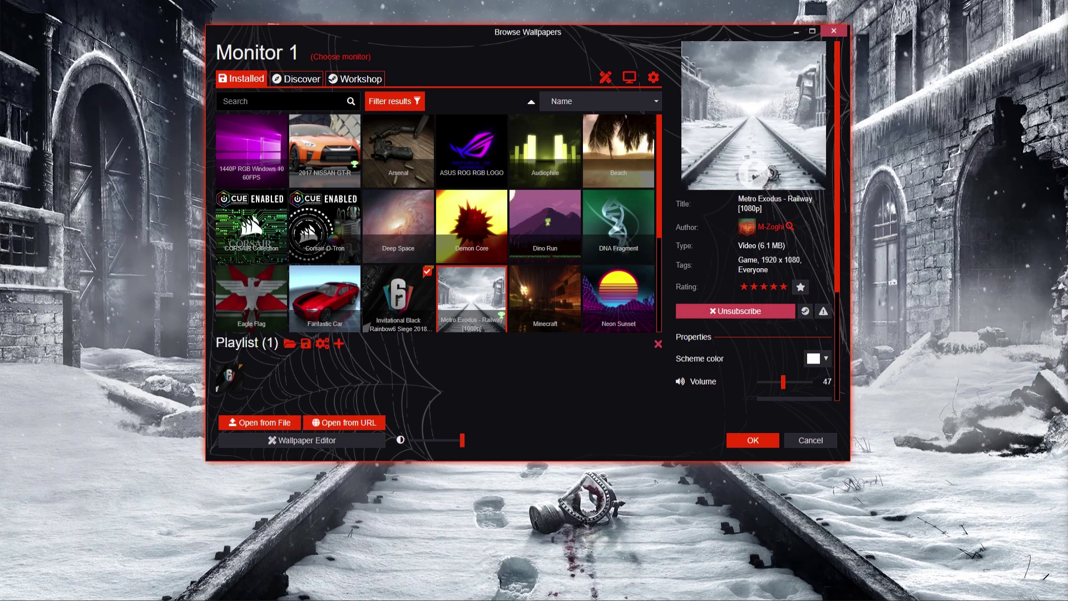
Drag the Browse Wallpapers window around, then close it to reveal the snowy Metro Exodus railway wallpaper.
left_click_drag(262, 38, 253, 56)
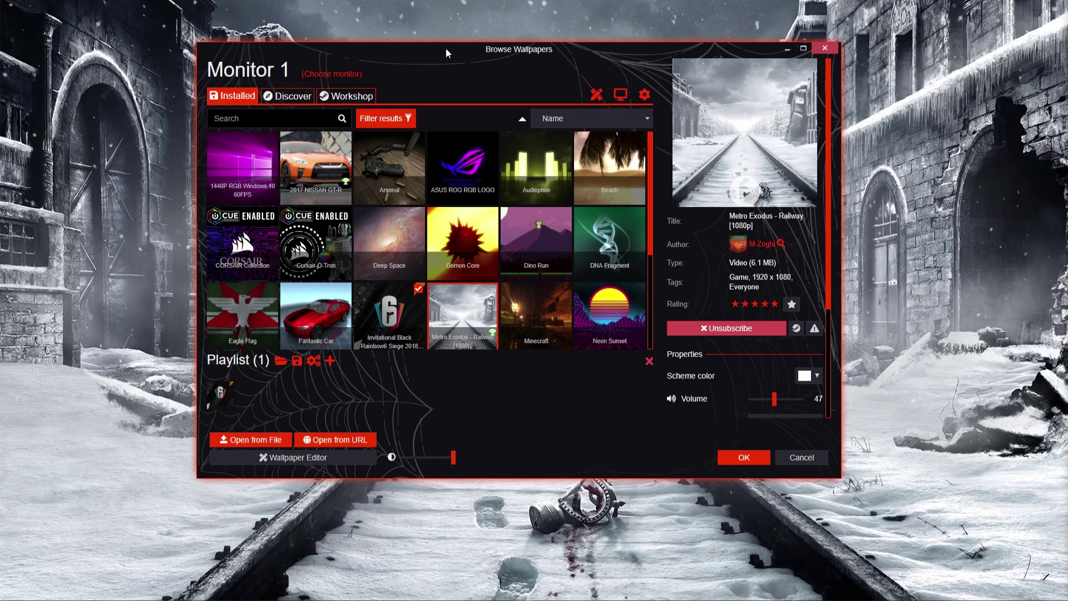
left_click_drag(446, 49, 433, 12)
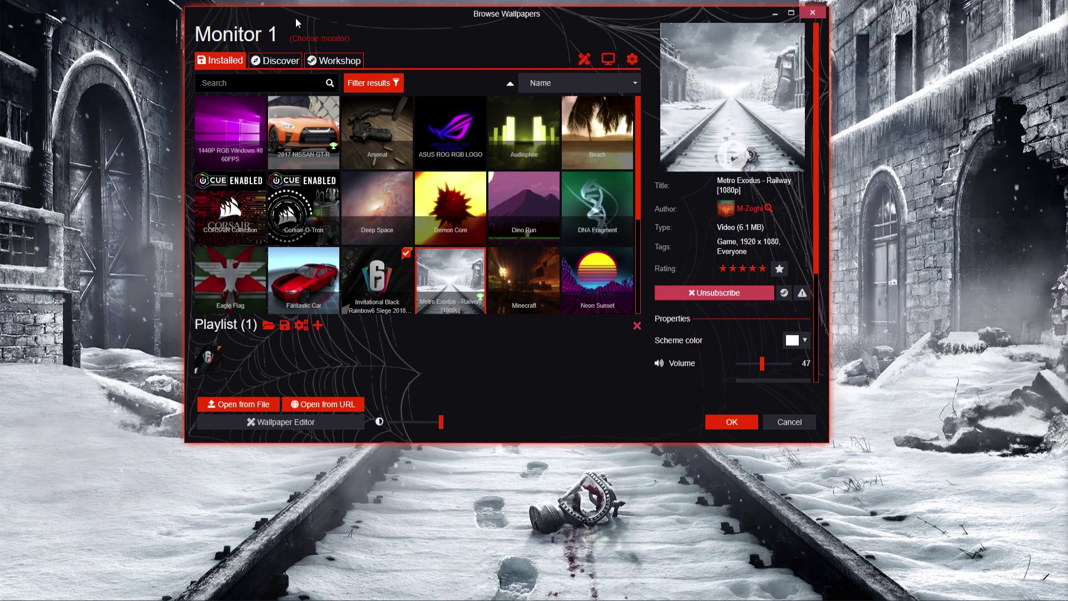
left_click_drag(296, 18, 382, 32)
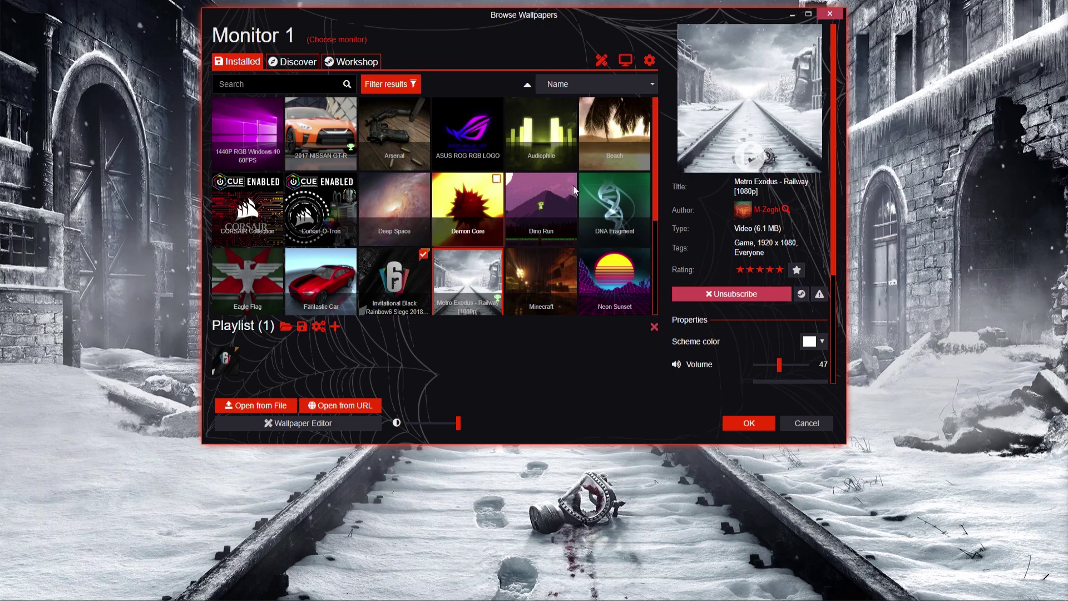
left_click(829, 13)
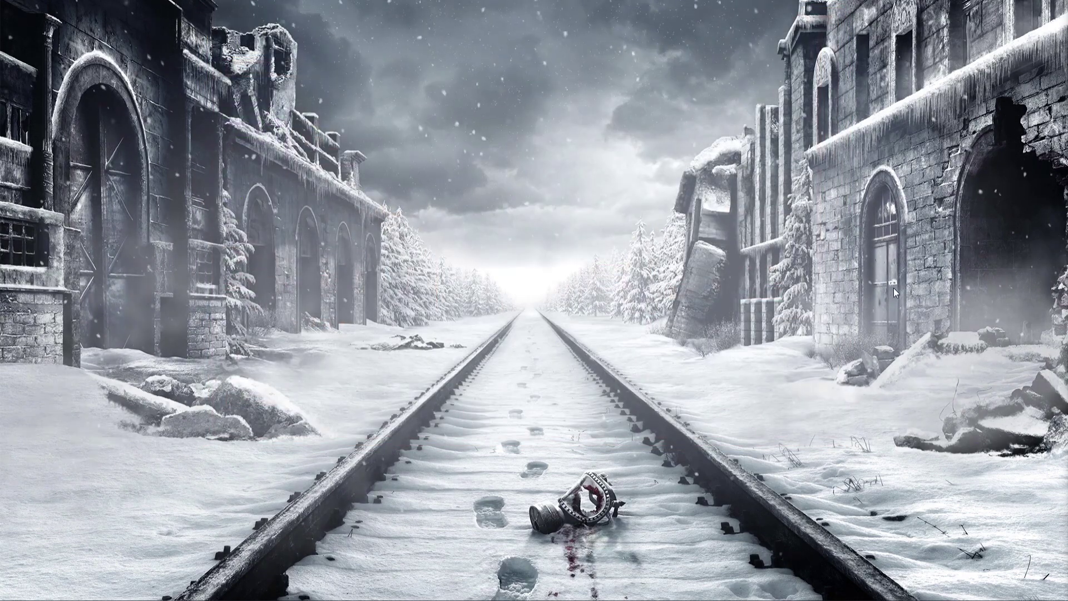